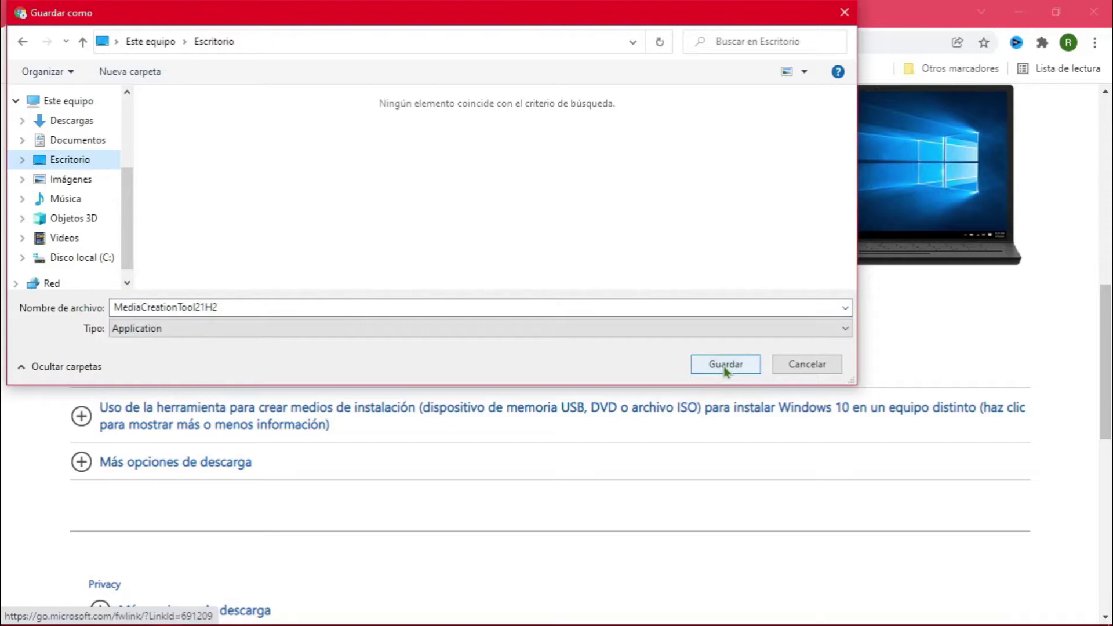
Save the MediaCreationTool21H2 application to the desktop and close the browser.
click(724, 366)
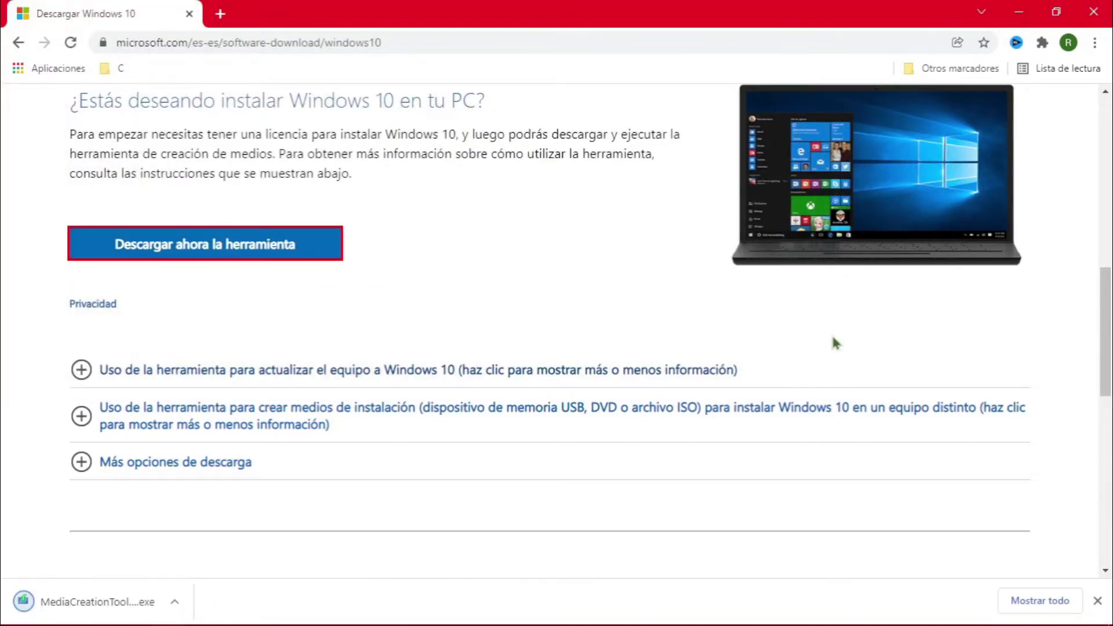
click(1093, 11)
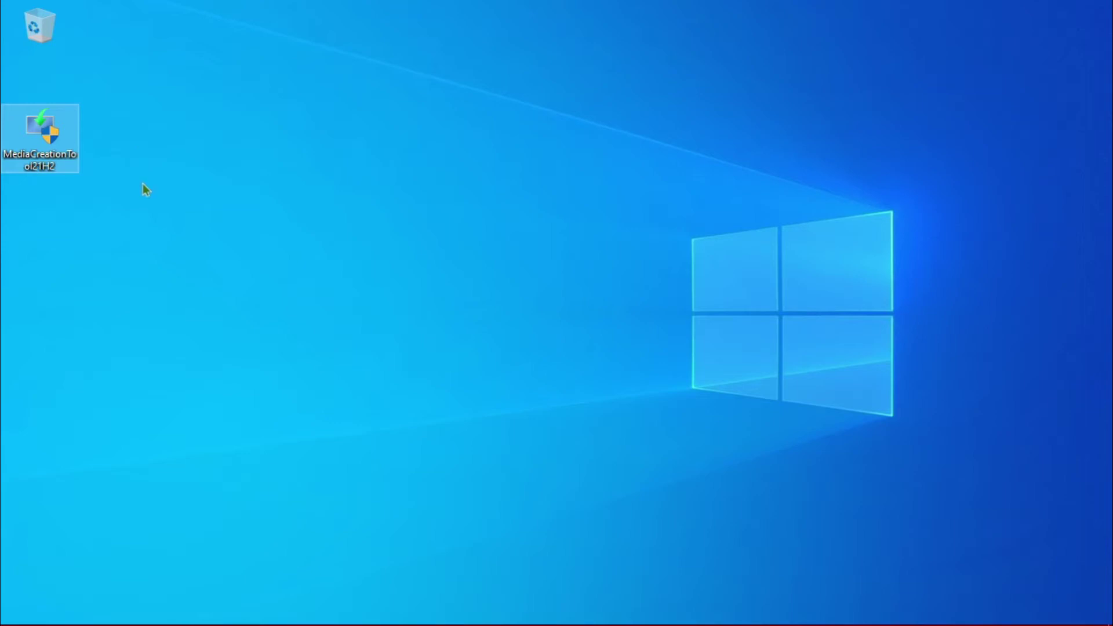
Run MediaCreationTool21H2 from the desktop, allowing it to make changes to the device, and accept its licence terms.
double_click(41, 154)
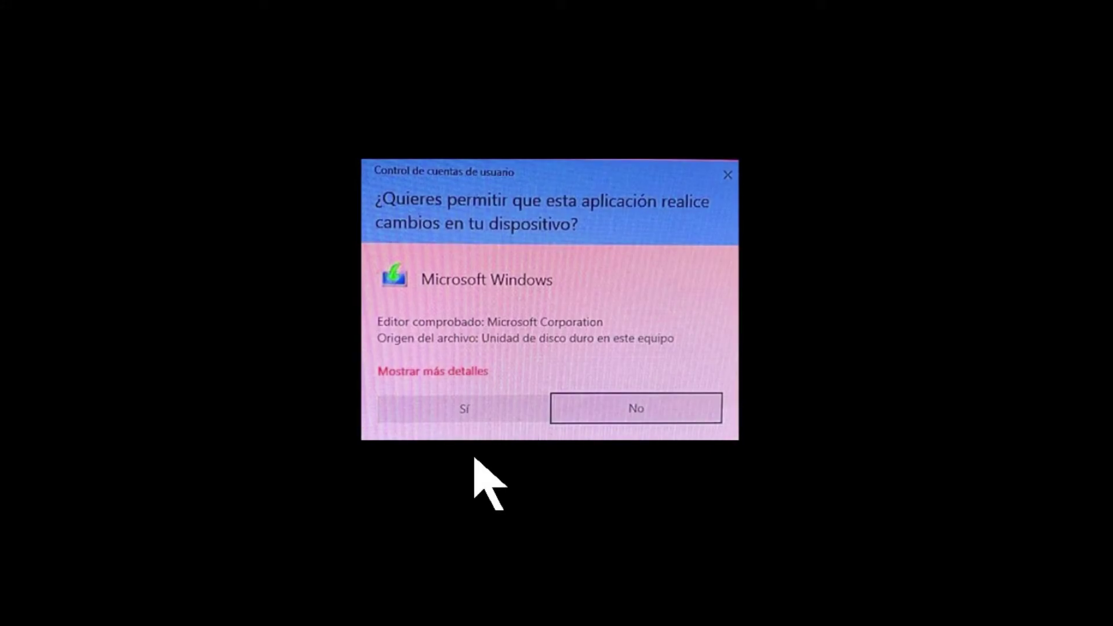
click(456, 416)
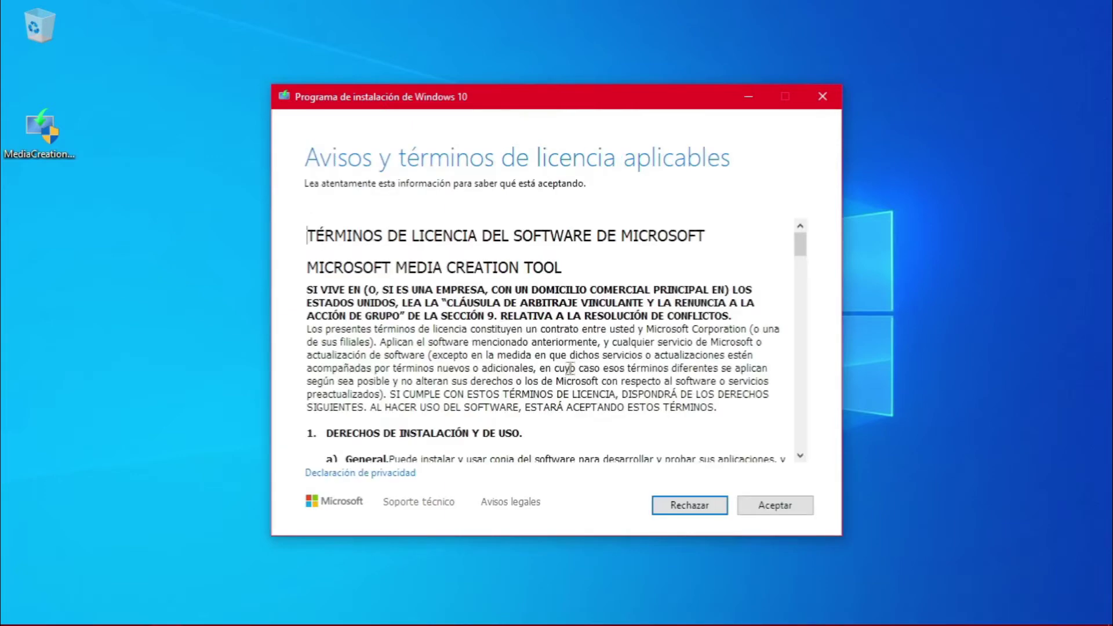
click(779, 506)
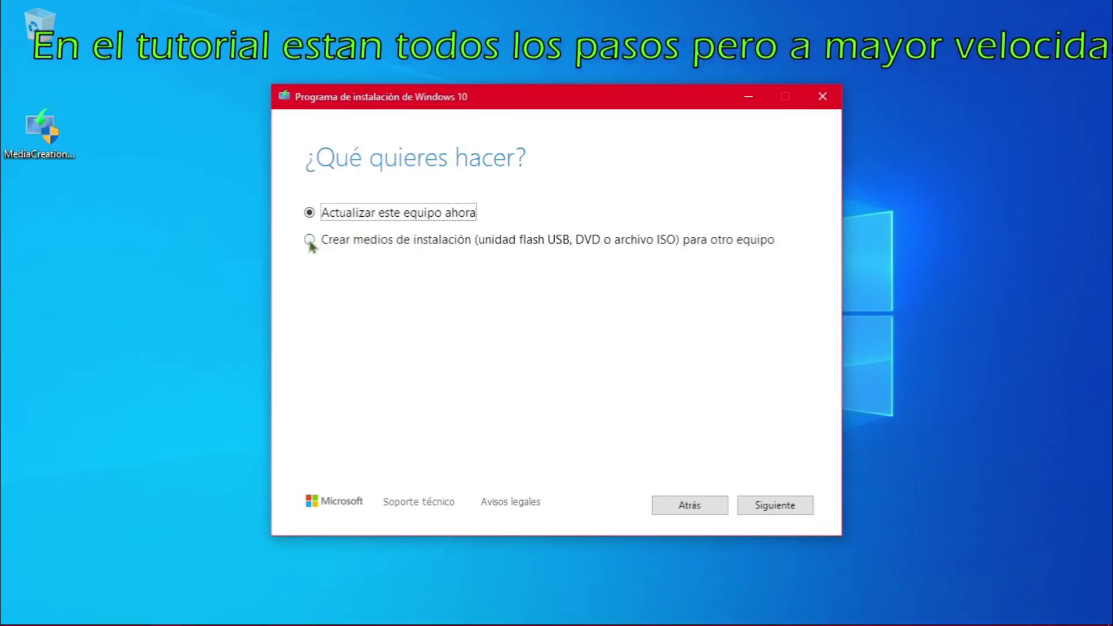
Choose to create installation media (USB flash drive, DVD or ISO file) for another PC and continue.
click(333, 246)
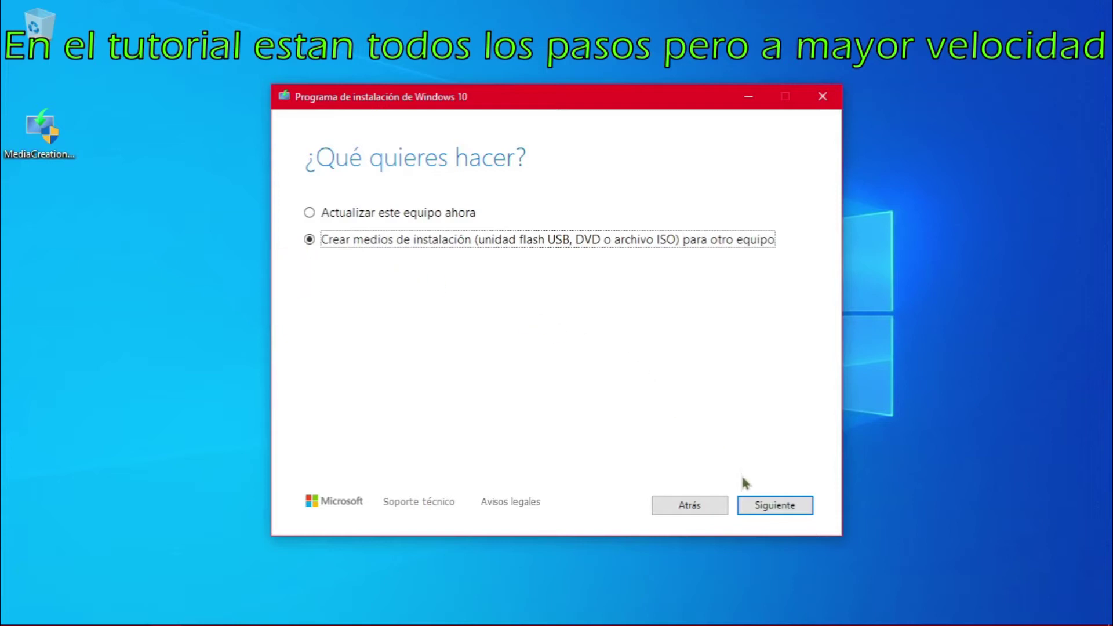
click(777, 506)
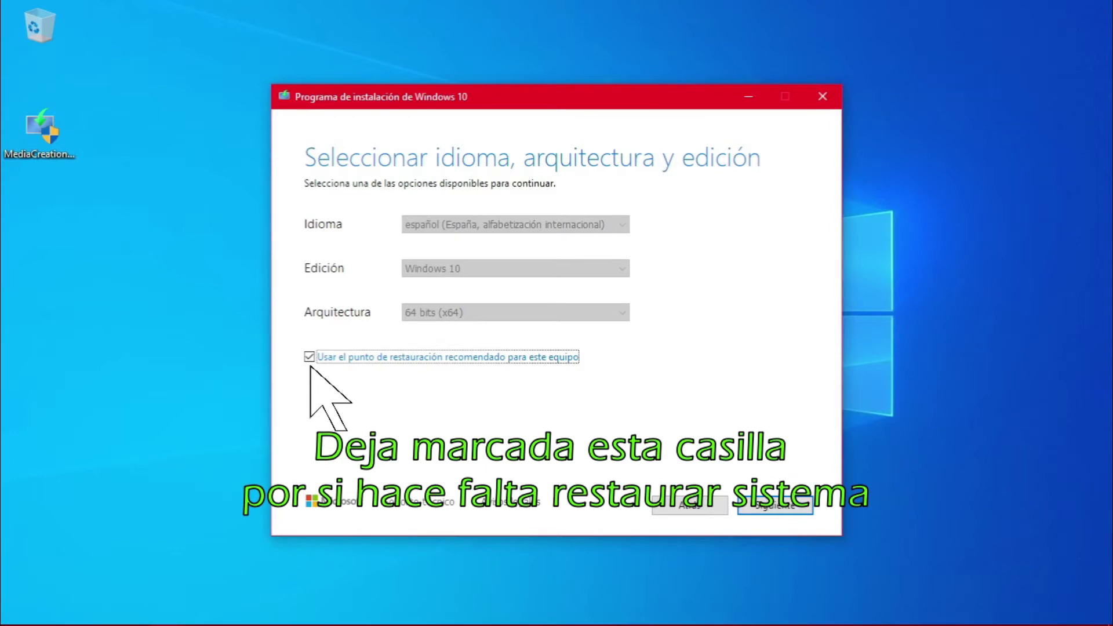
Inspect the language, edition and architecture choices, and continue with the recommended option for this PC enabled.
click(309, 358)
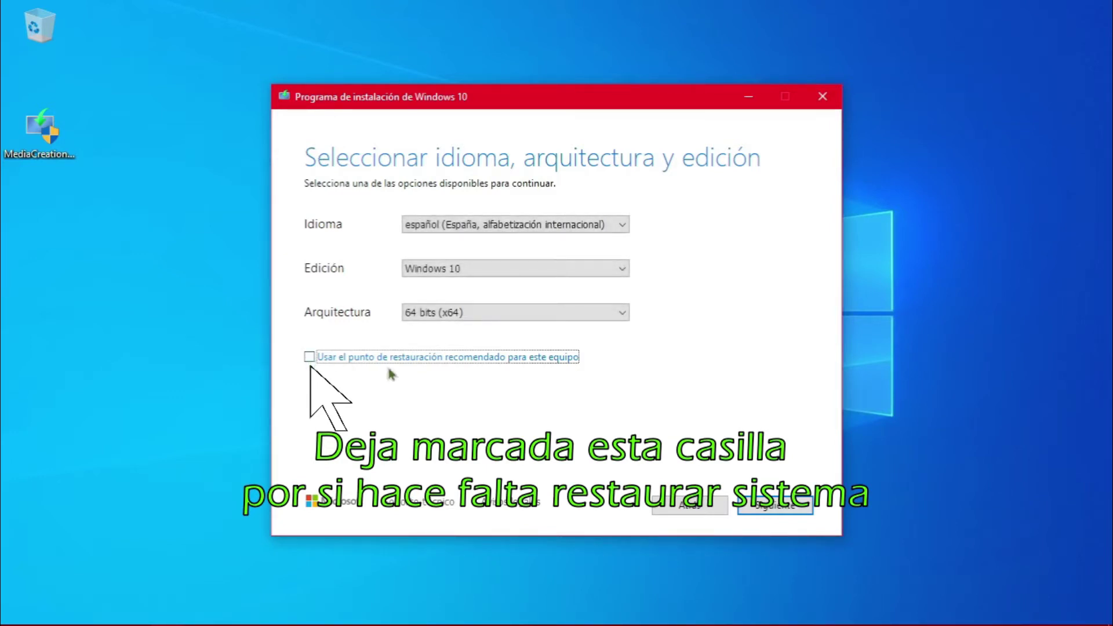
click(625, 226)
click(625, 226)
click(623, 272)
click(622, 272)
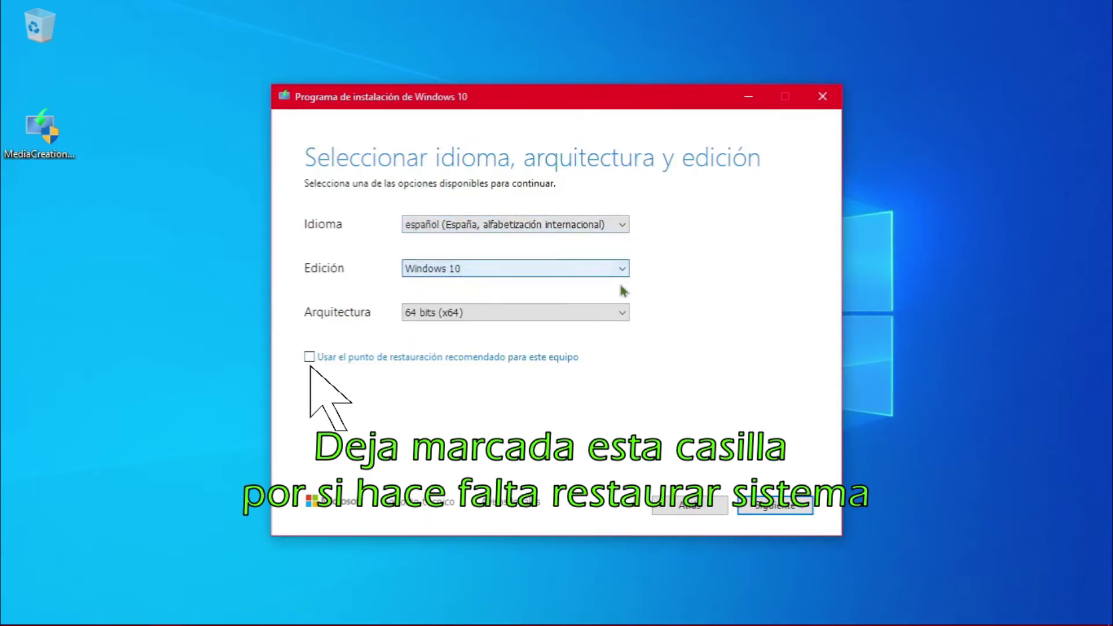
click(622, 313)
click(623, 313)
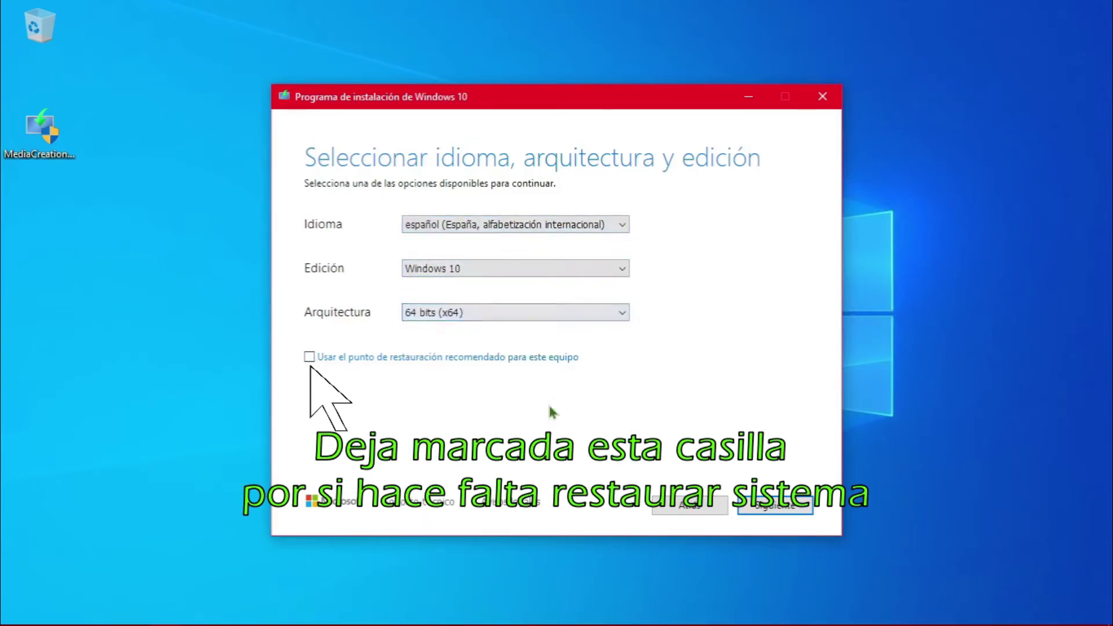
click(309, 357)
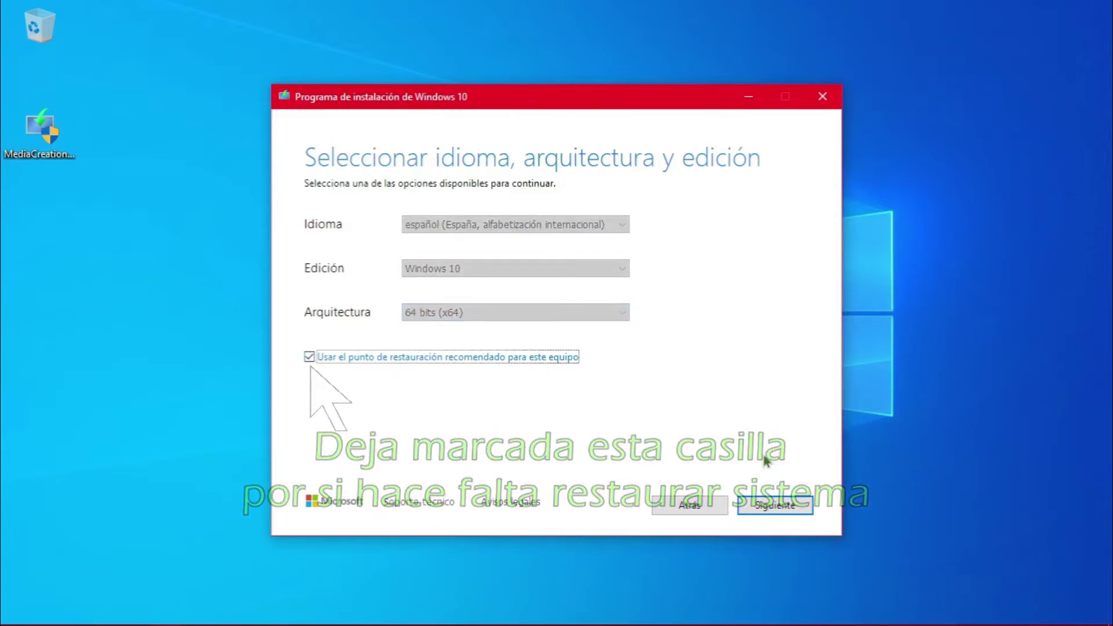
click(775, 506)
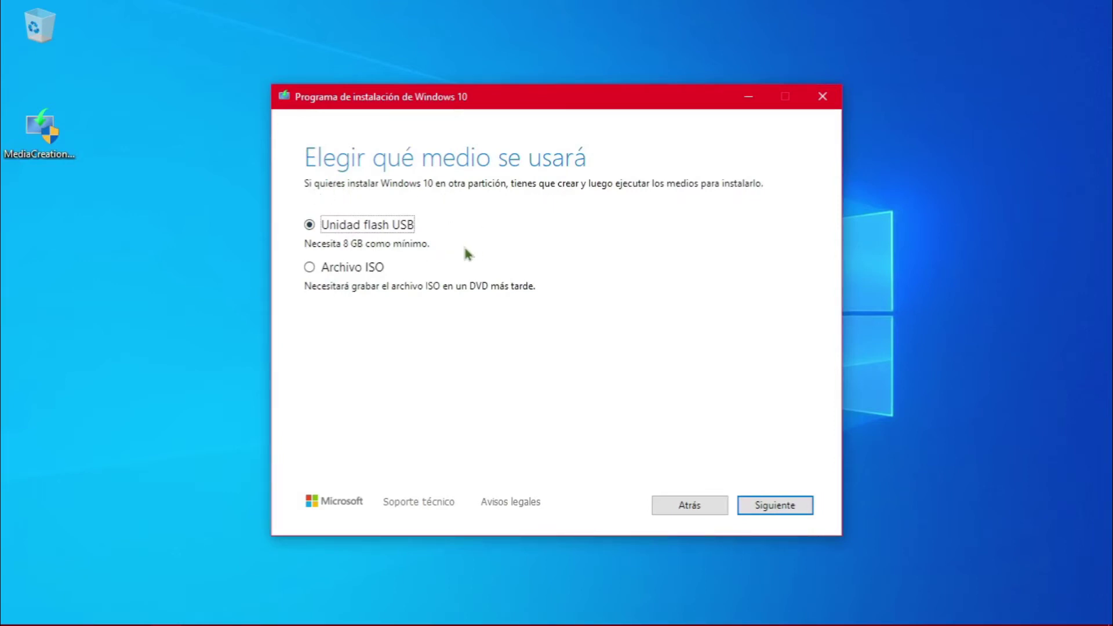
Create the installation media as an ISO file named Windows on the desktop and finish the wizard.
click(309, 270)
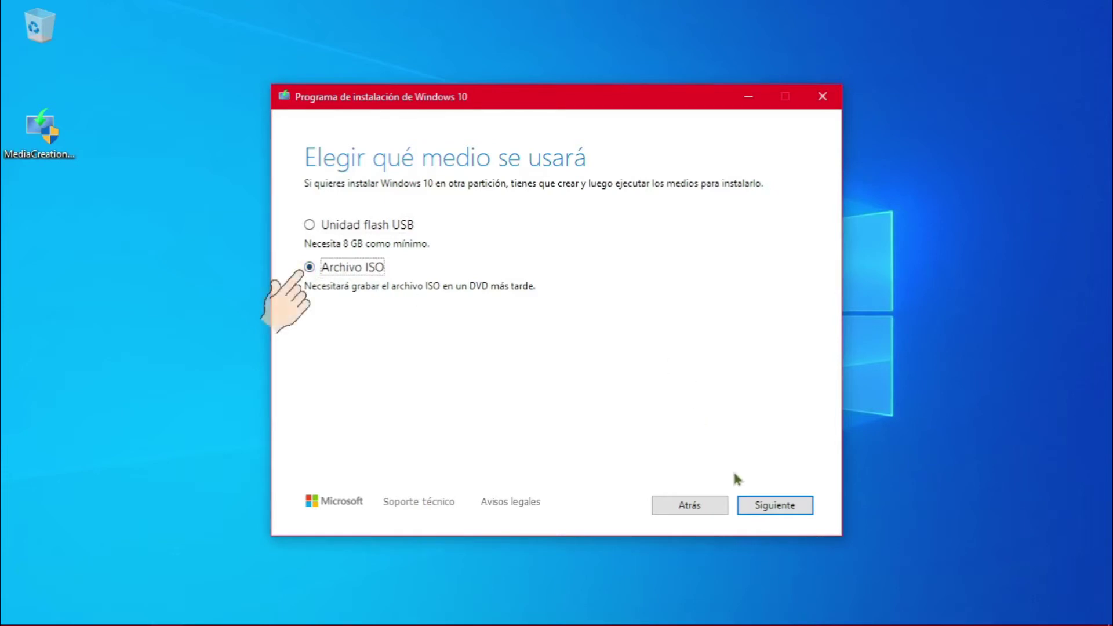
click(773, 509)
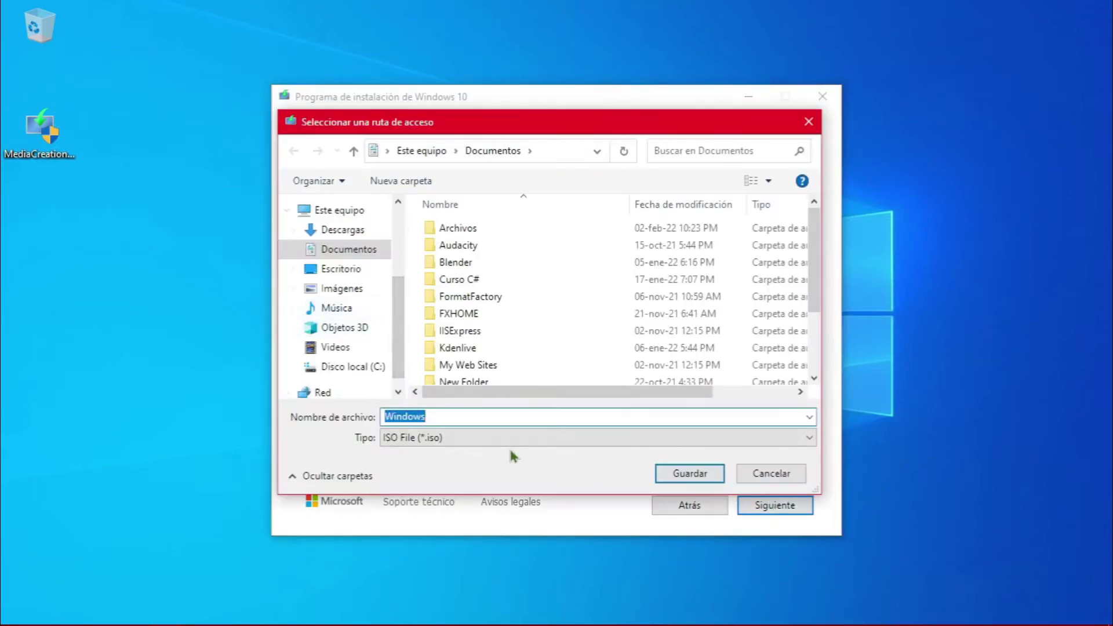
click(338, 270)
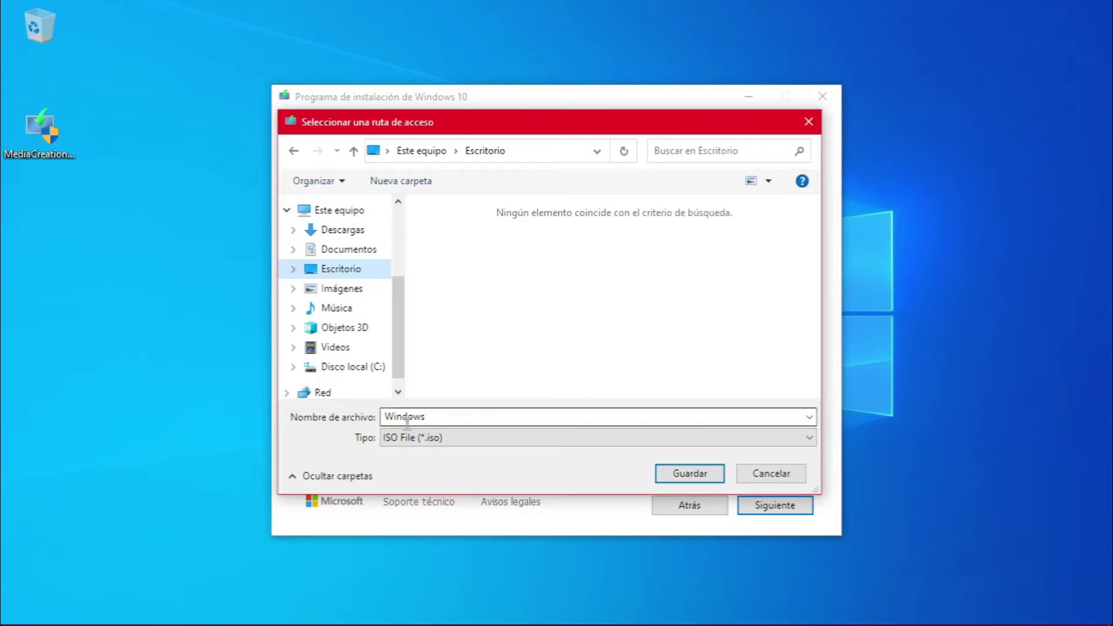
click(394, 439)
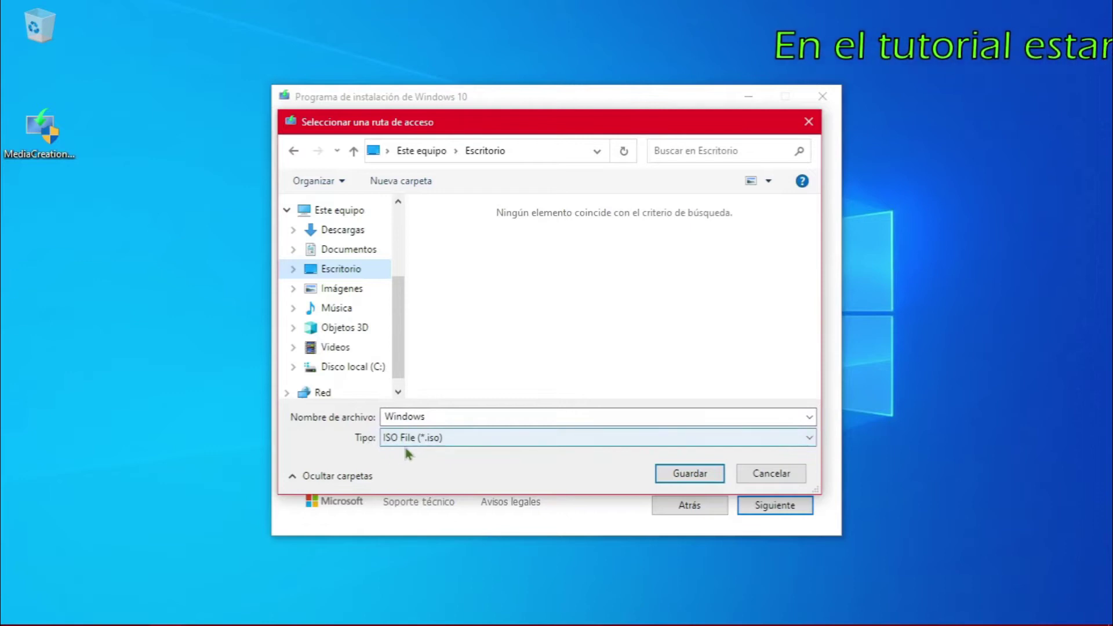
click(687, 477)
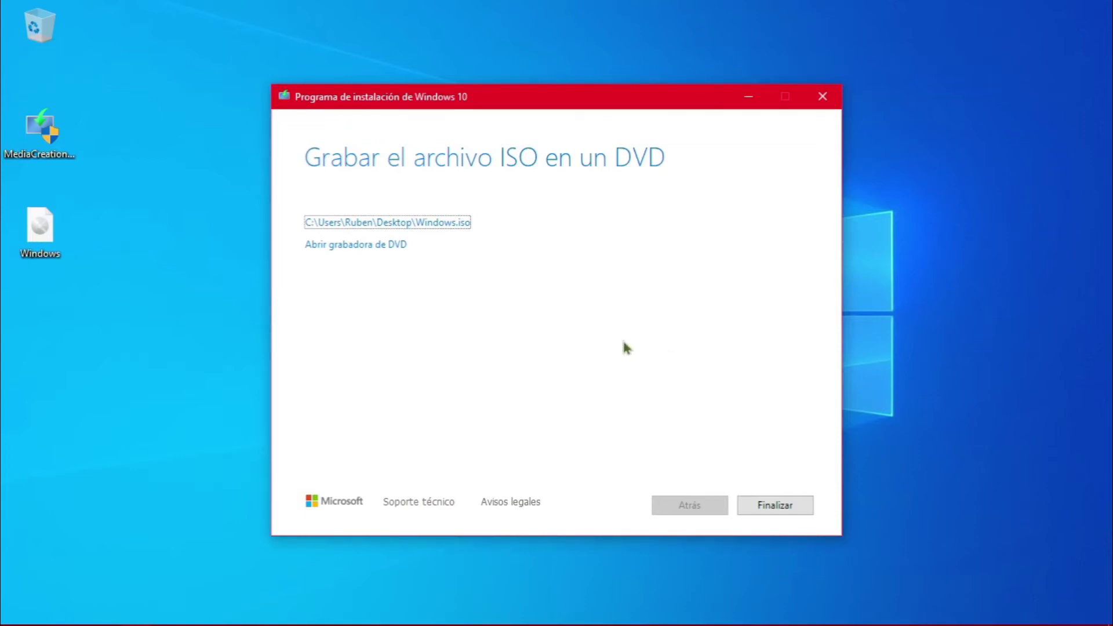
click(777, 505)
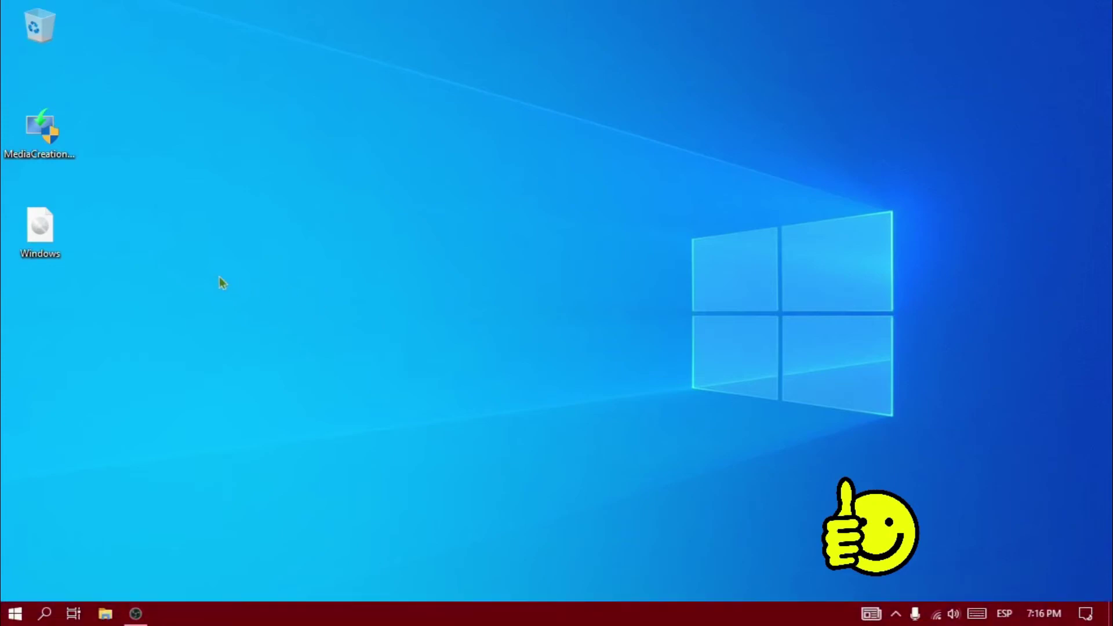
Extract the Windows ISO on the desktop into its own Windows folder with 7-Zip and dismiss the extraction report.
right_click(41, 235)
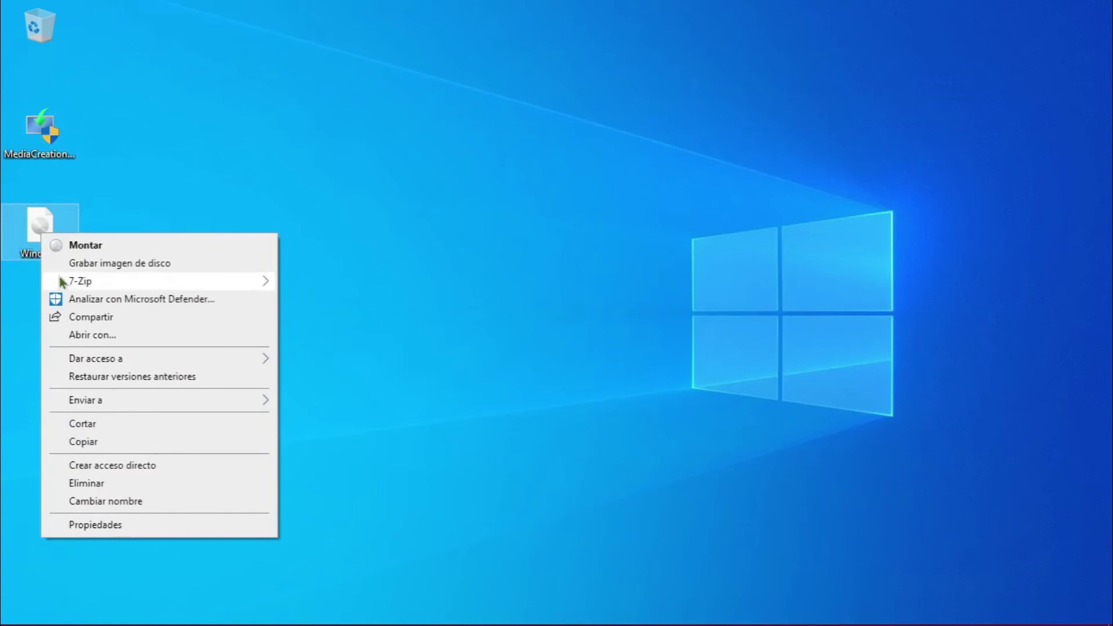
mouse_move(76, 284)
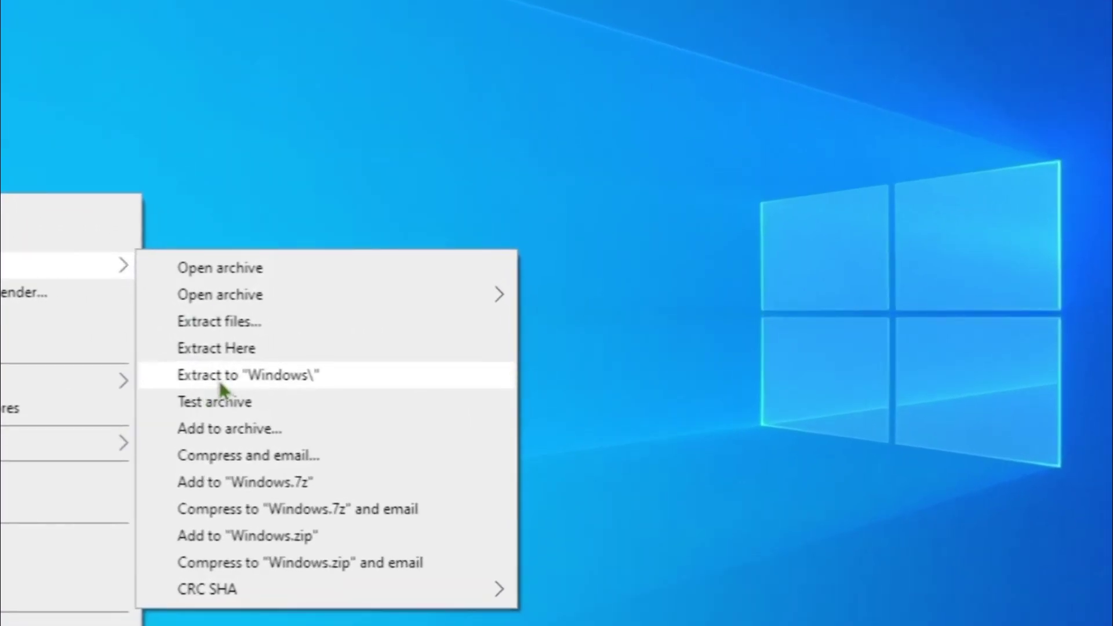
click(221, 377)
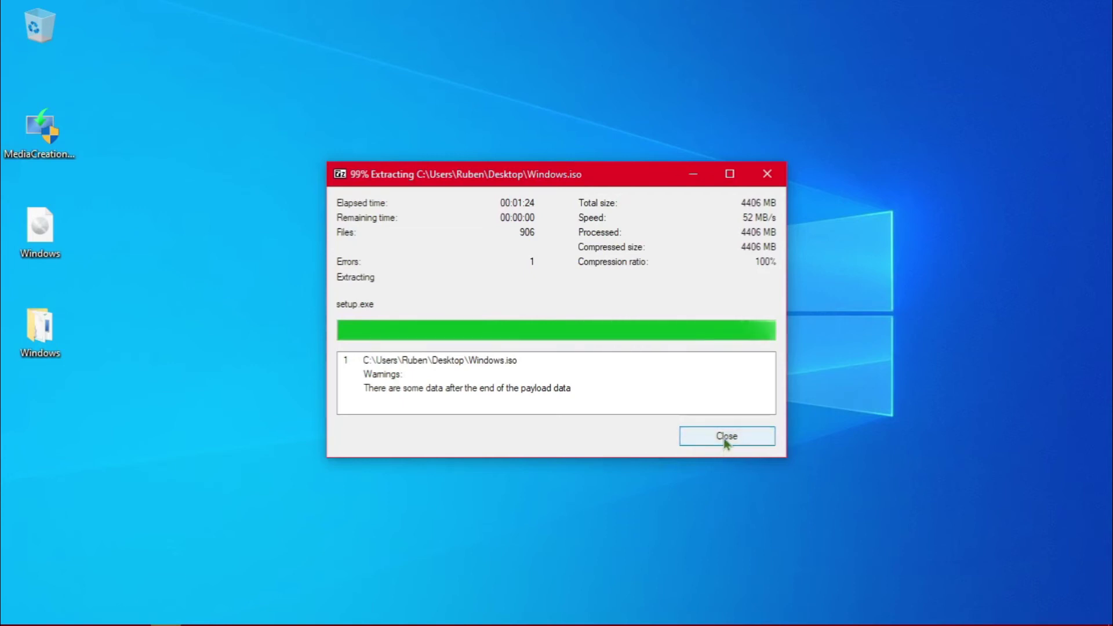
click(725, 444)
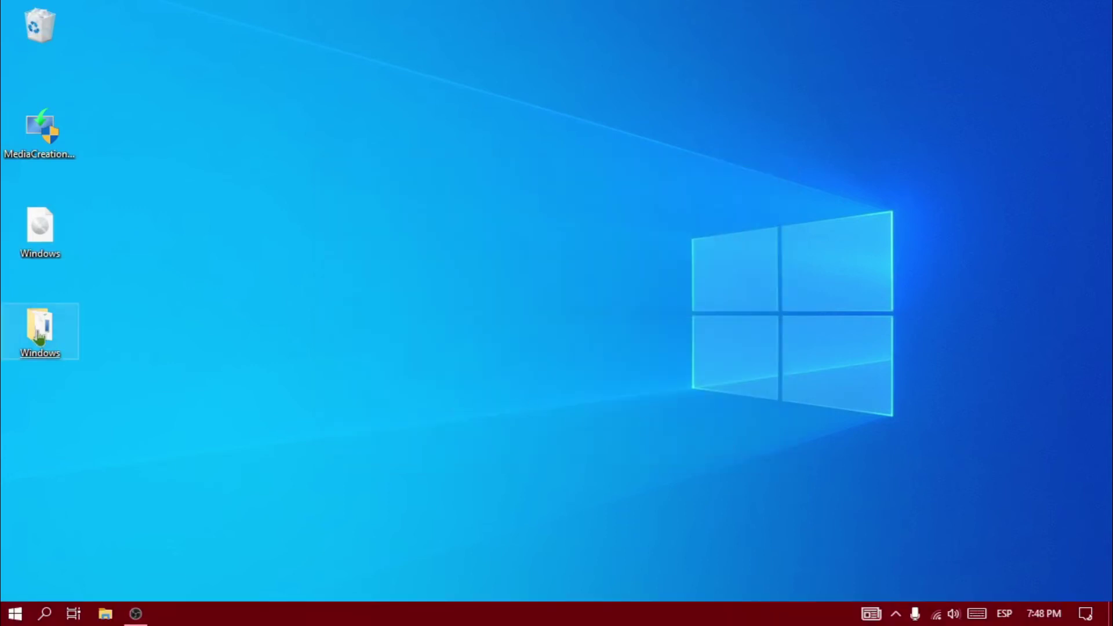
Launch setup from the extracted Windows folder with permission to make changes, and close the folder window.
double_click(40, 337)
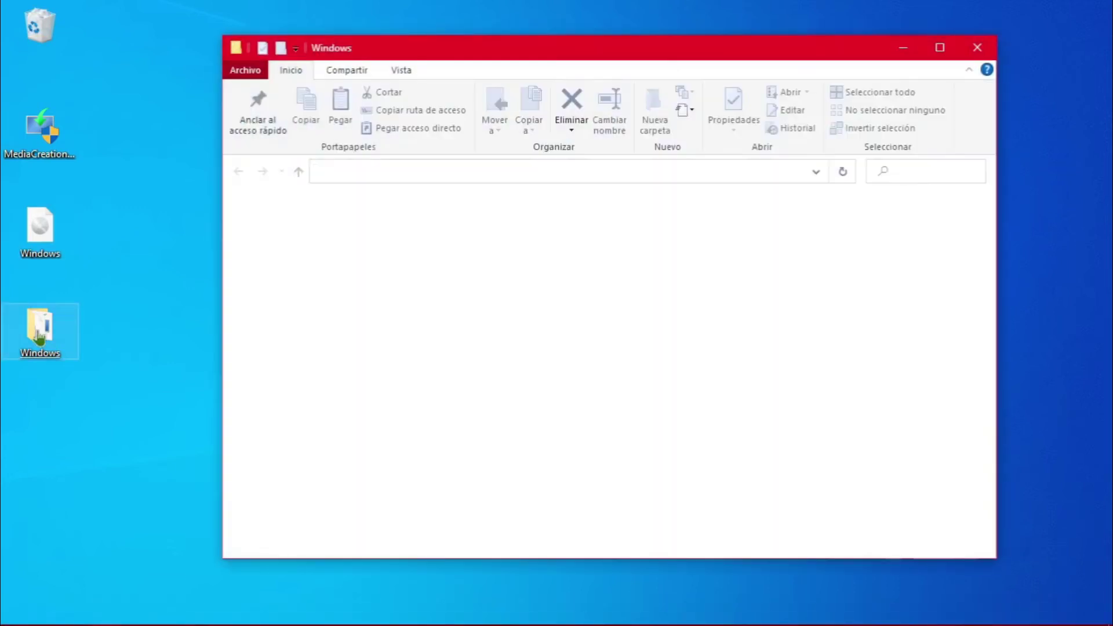
click(391, 371)
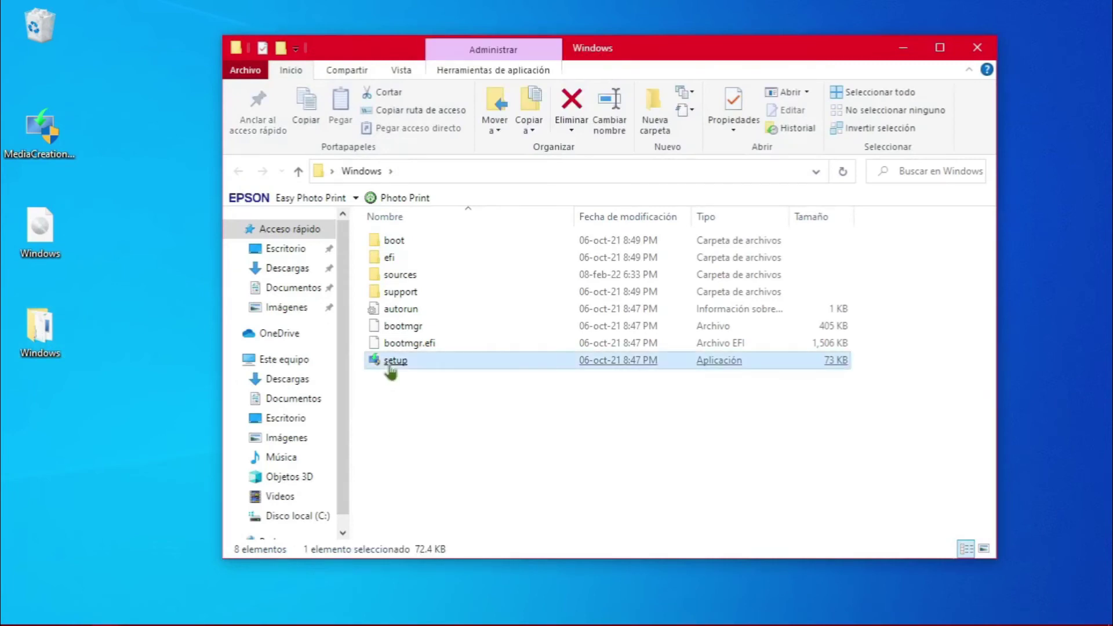
double_click(391, 371)
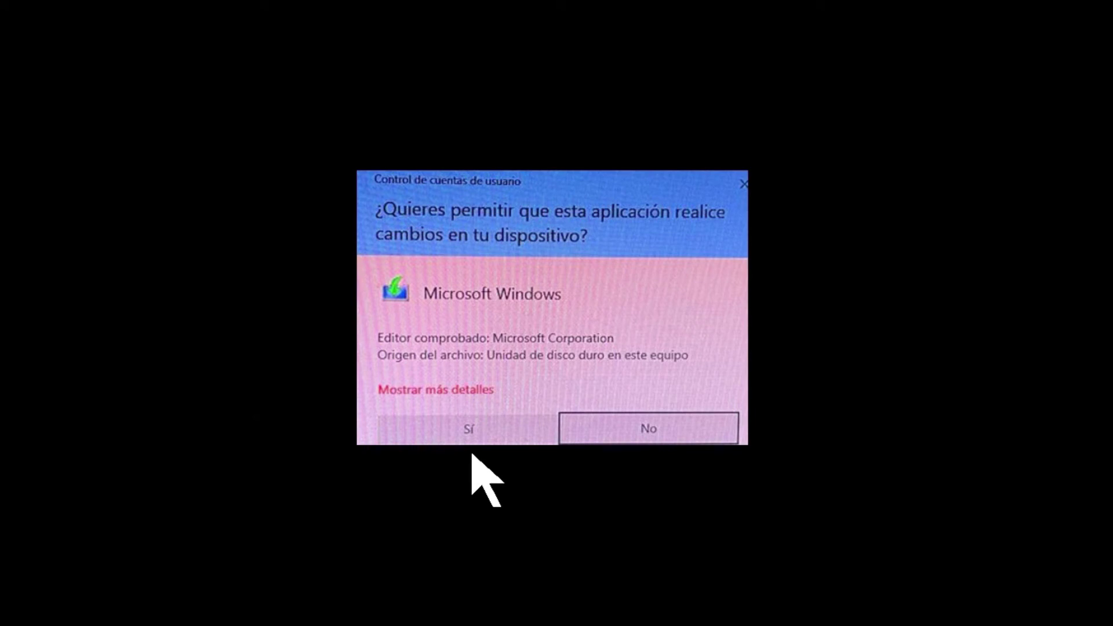
click(458, 432)
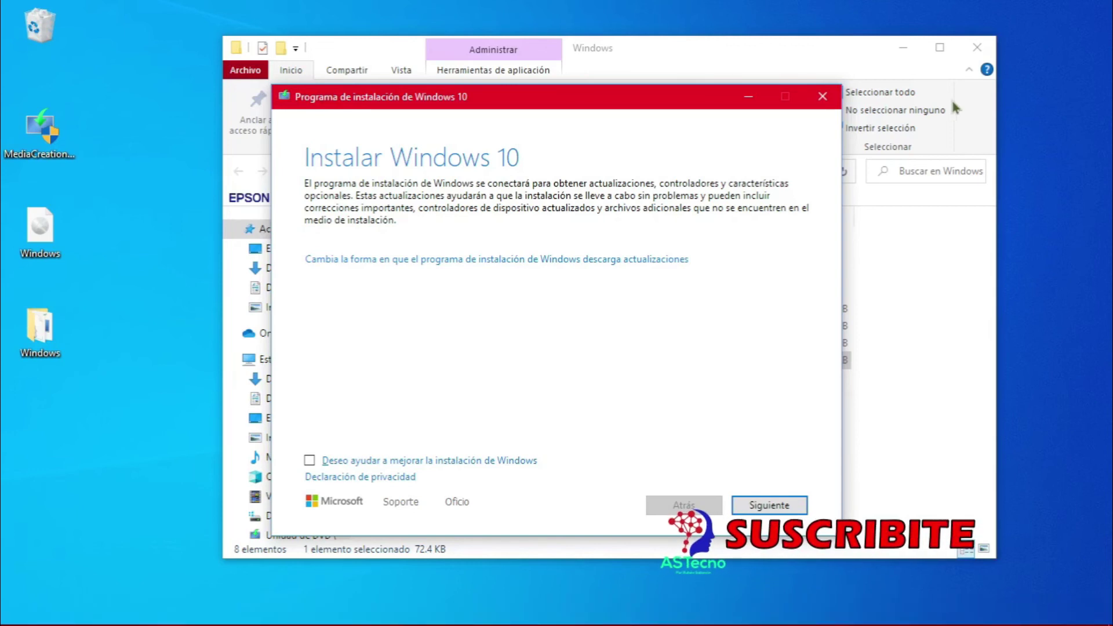
click(980, 50)
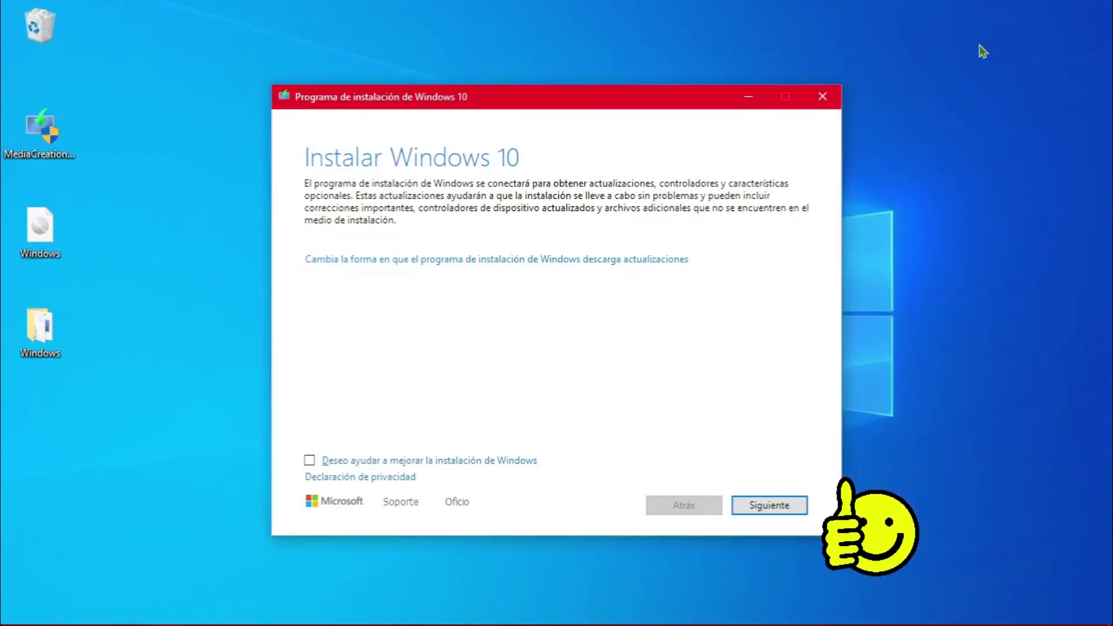
Accept the Windows 10 licence terms and confirm keeping personal files and applications for the installation.
click(769, 506)
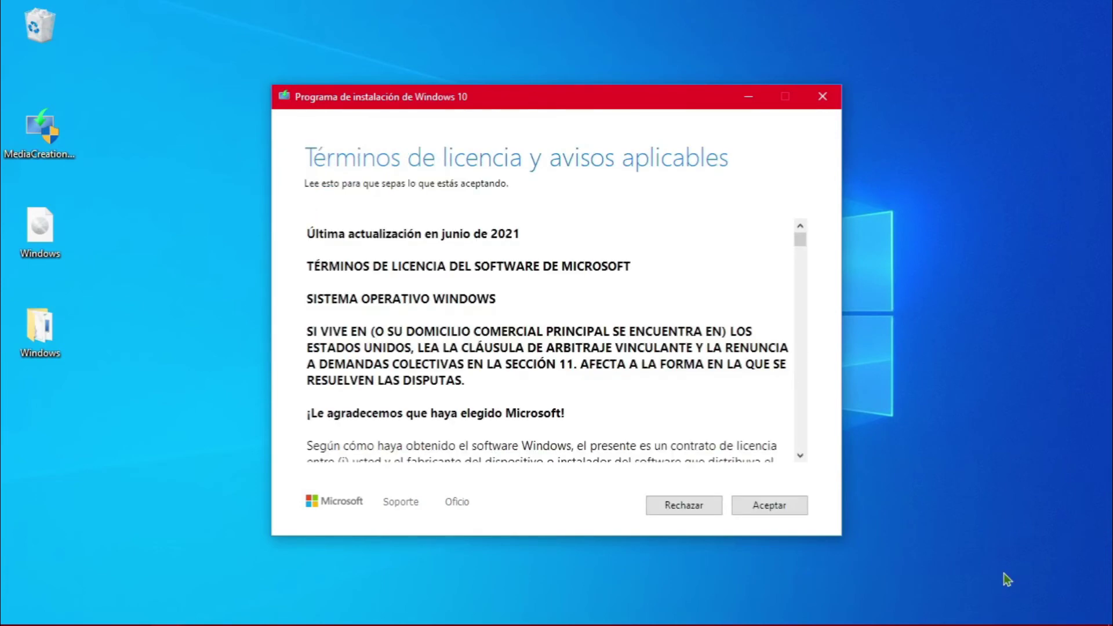
click(768, 508)
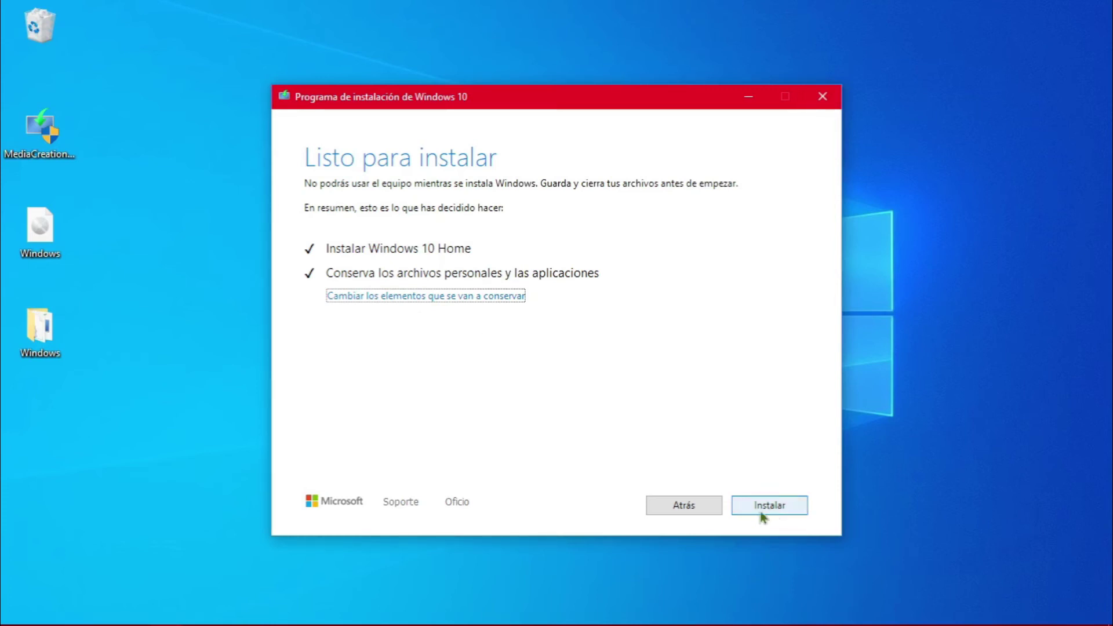
click(352, 297)
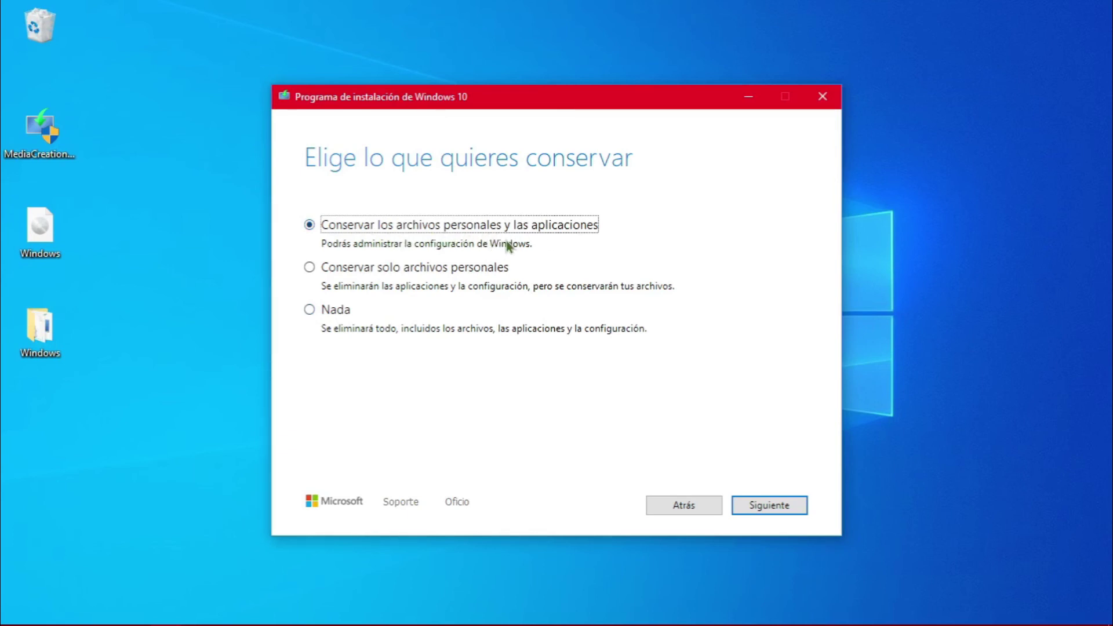
click(763, 504)
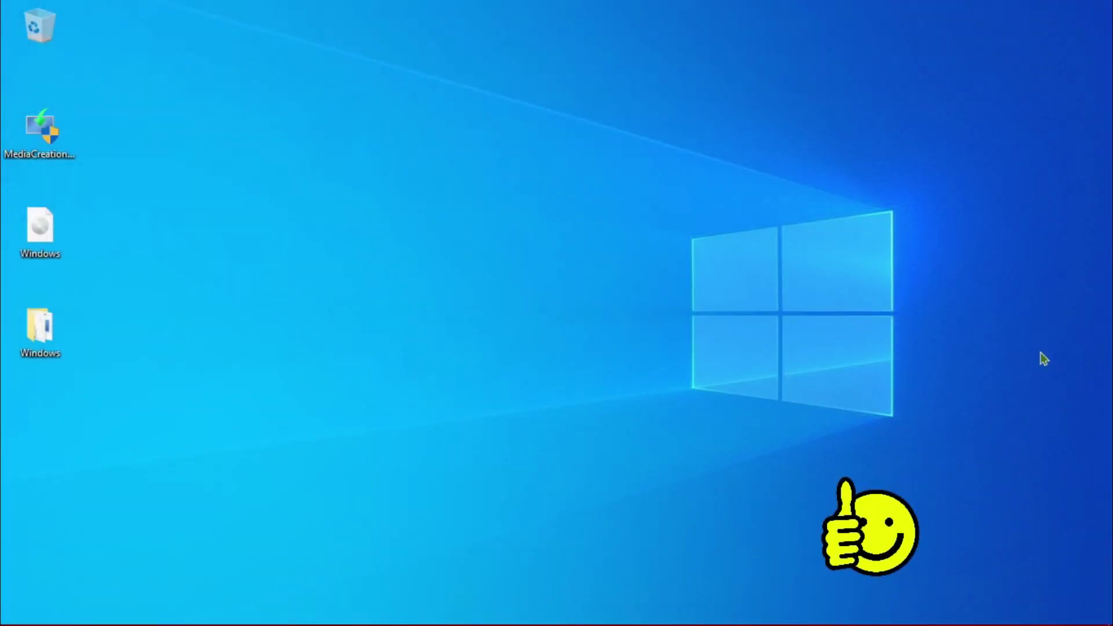
click(15, 614)
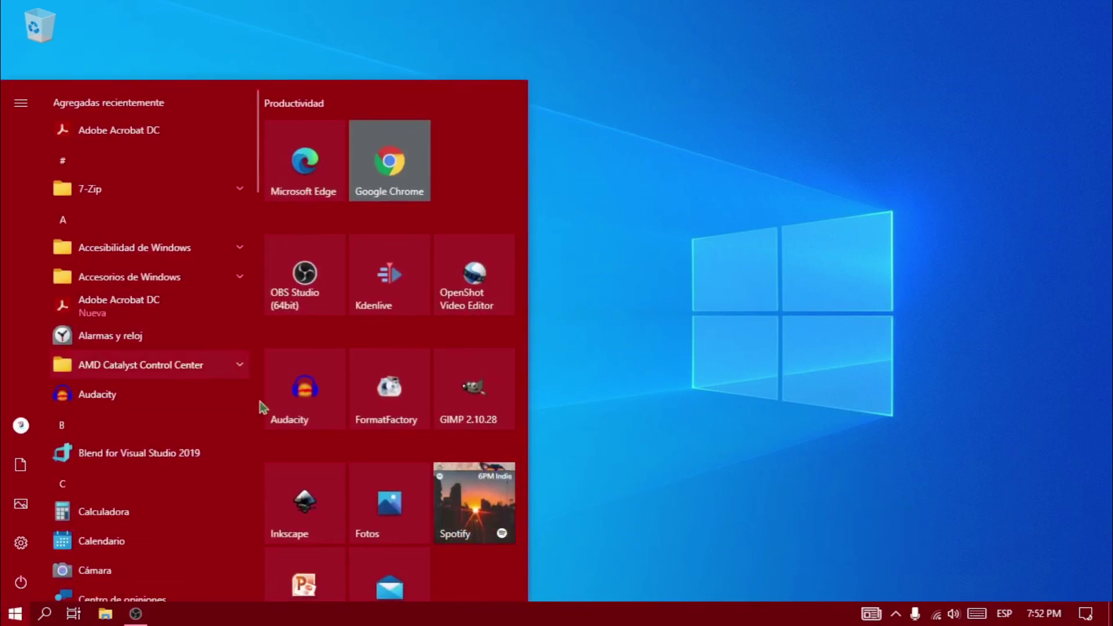
click(616, 456)
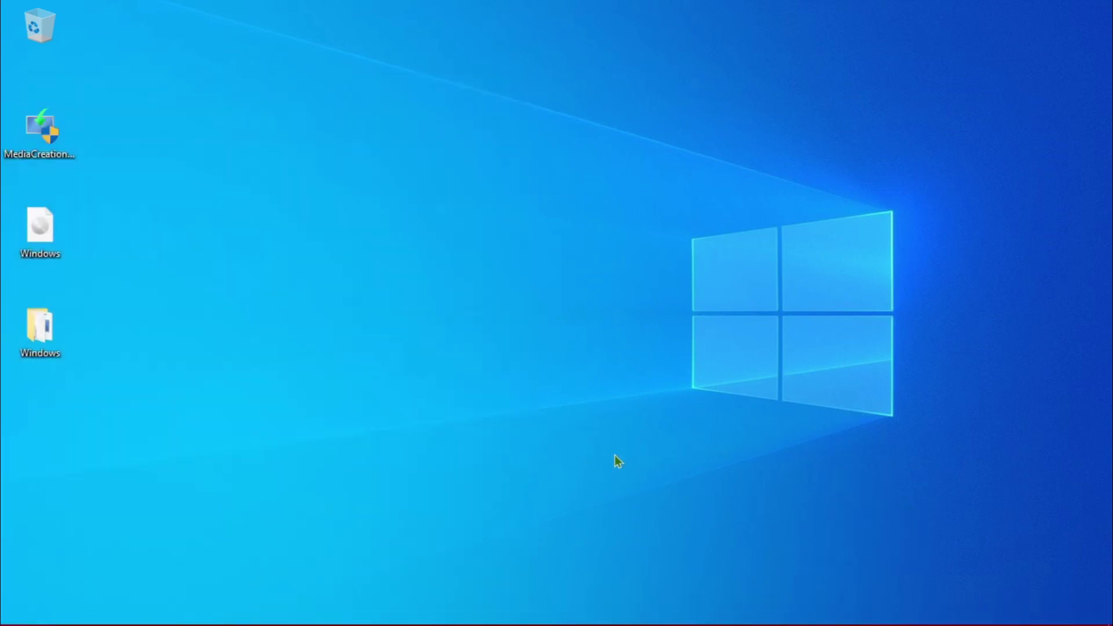